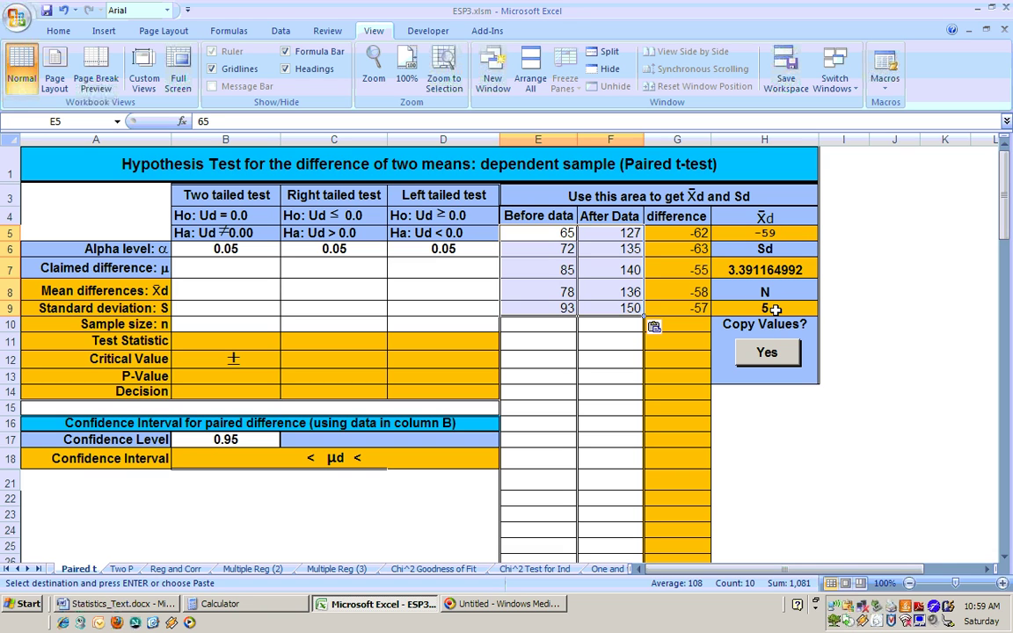
Copy the computed mean difference, standard deviation and sample size into the test columns and inspect the left-tailed test's P-value.
left_click(769, 356)
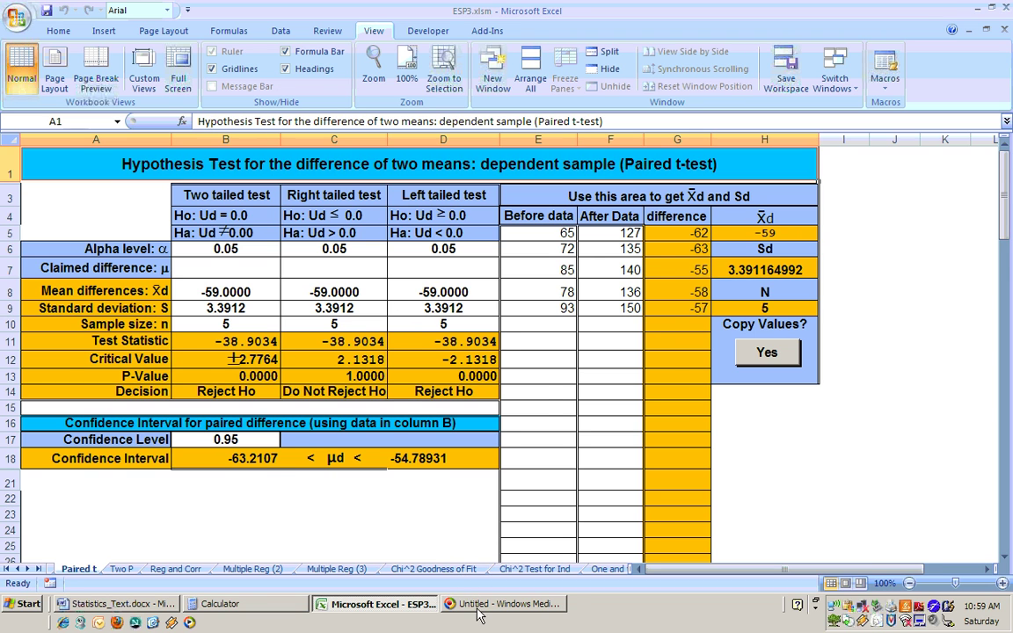
scroll(527, 352, "up", 5, "ctrl")
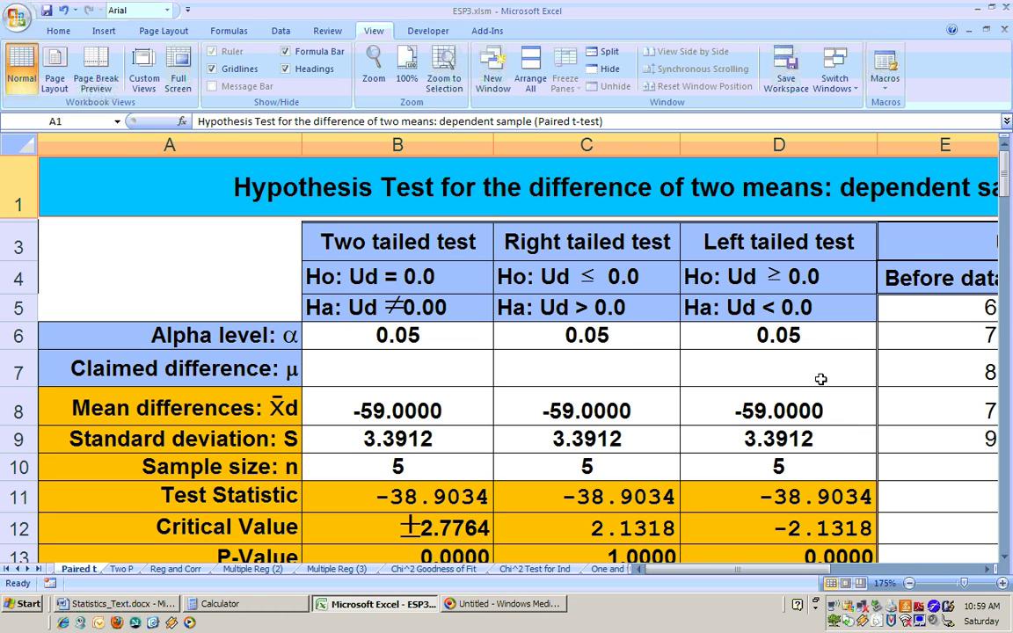
left_click(1003, 558)
left_click(1004, 559)
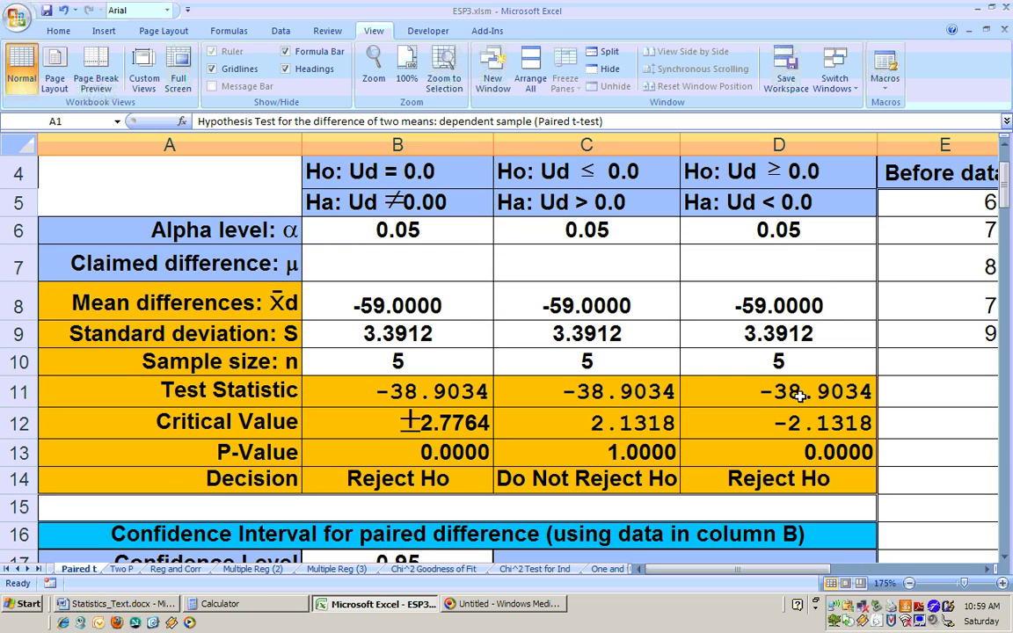
left_click(805, 451)
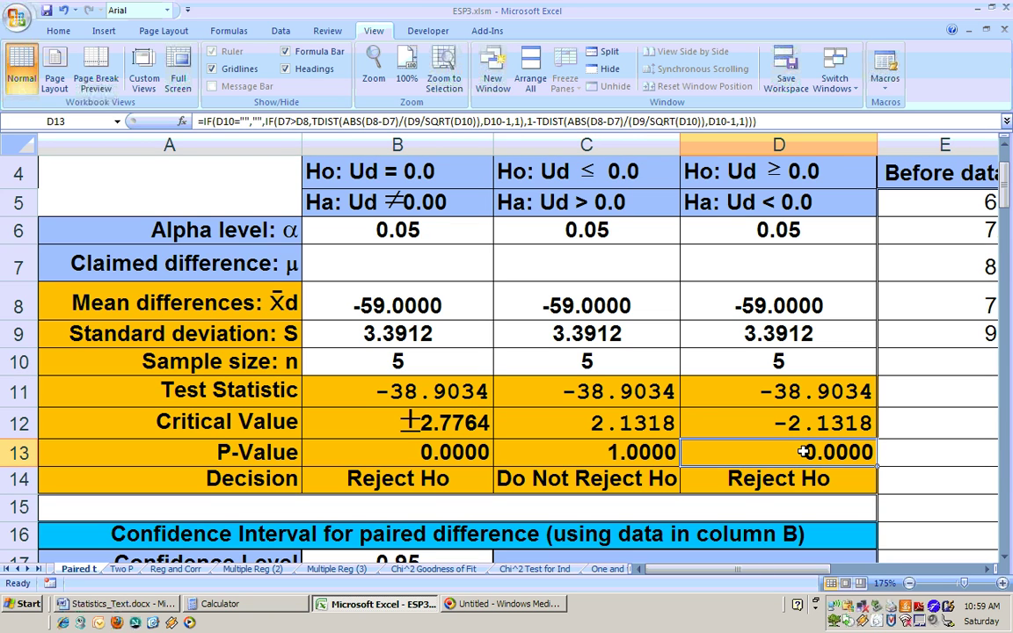
Set the alpha level of the left-tailed test to 0.0001.
left_click(775, 231)
type(".0")
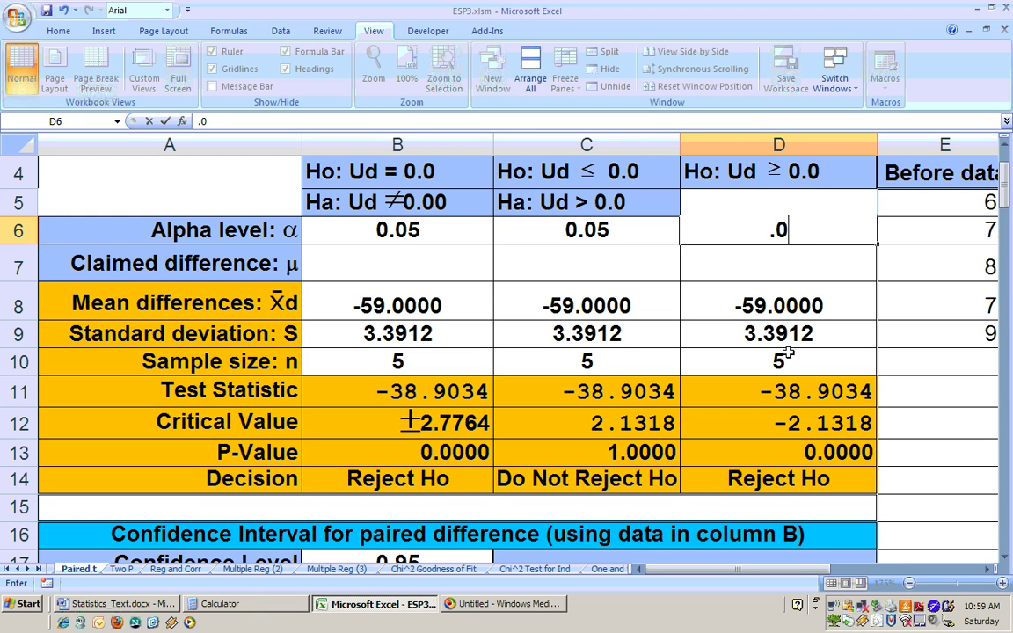
type("001")
key("Return")
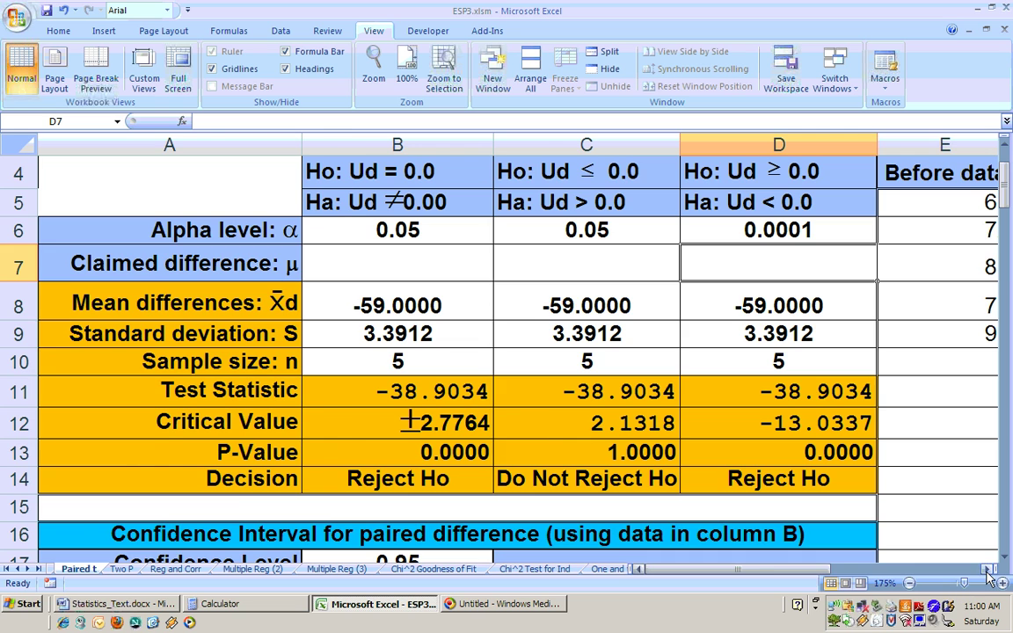
Check the before/after data area and set the claimed difference of the left-tailed test to -30.
scroll(891, 519, "right", 2)
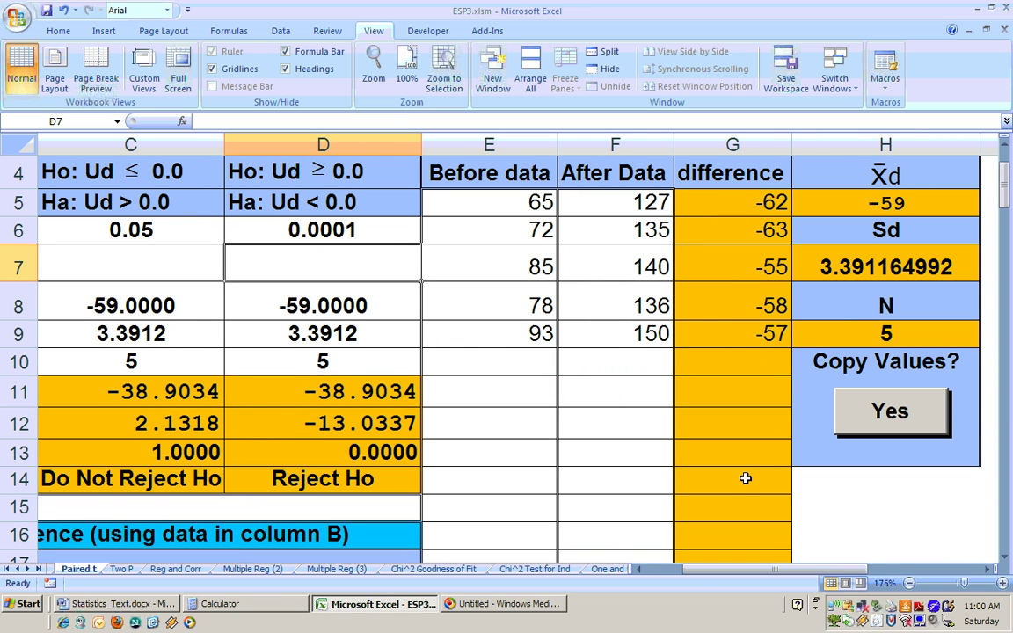
left_click(641, 570)
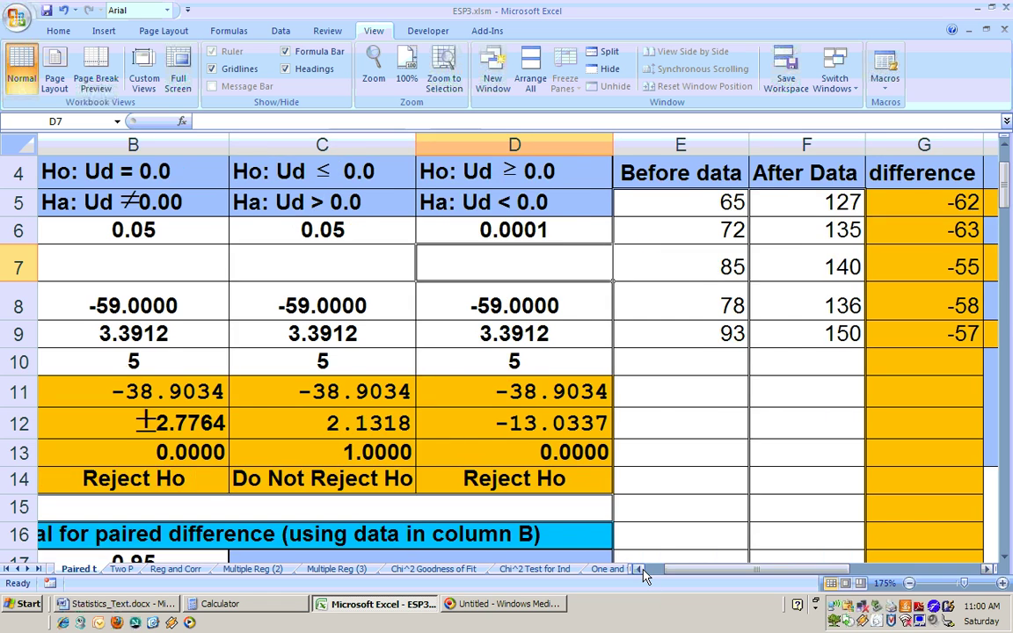
left_click(641, 569)
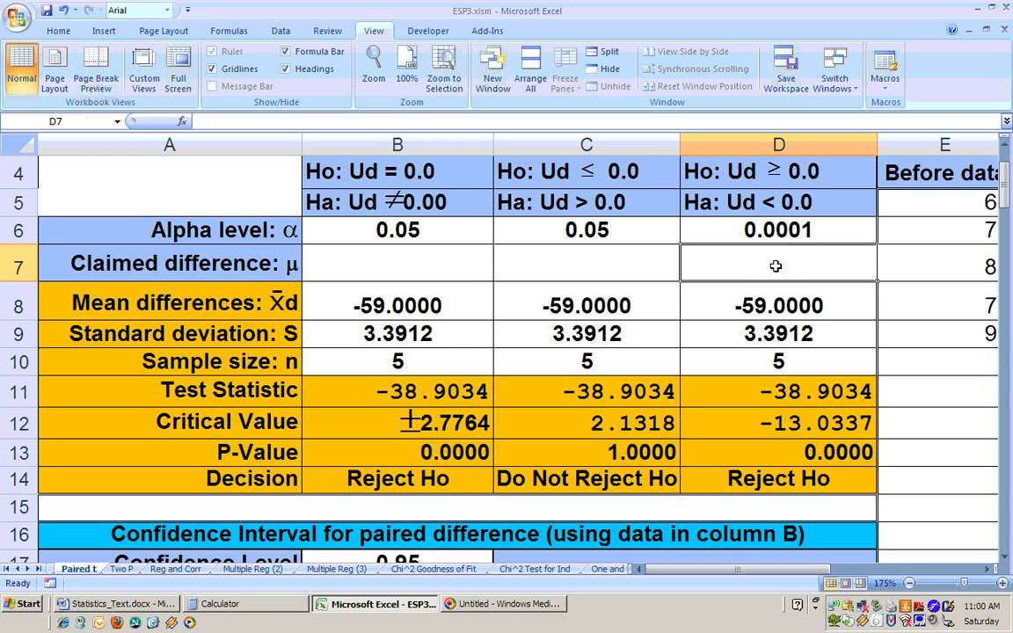
type("-30")
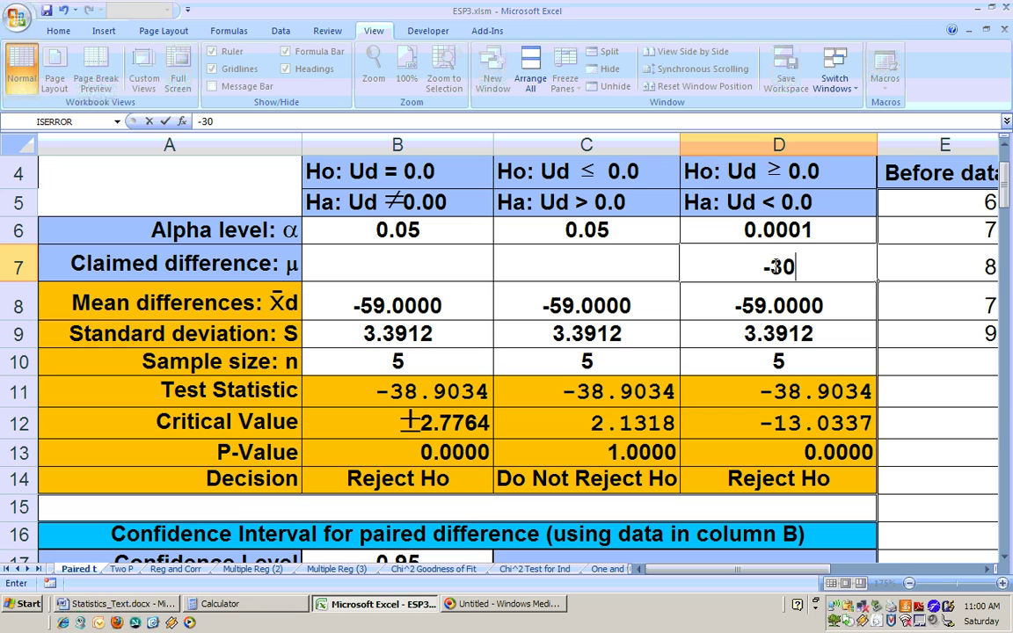
key("Return")
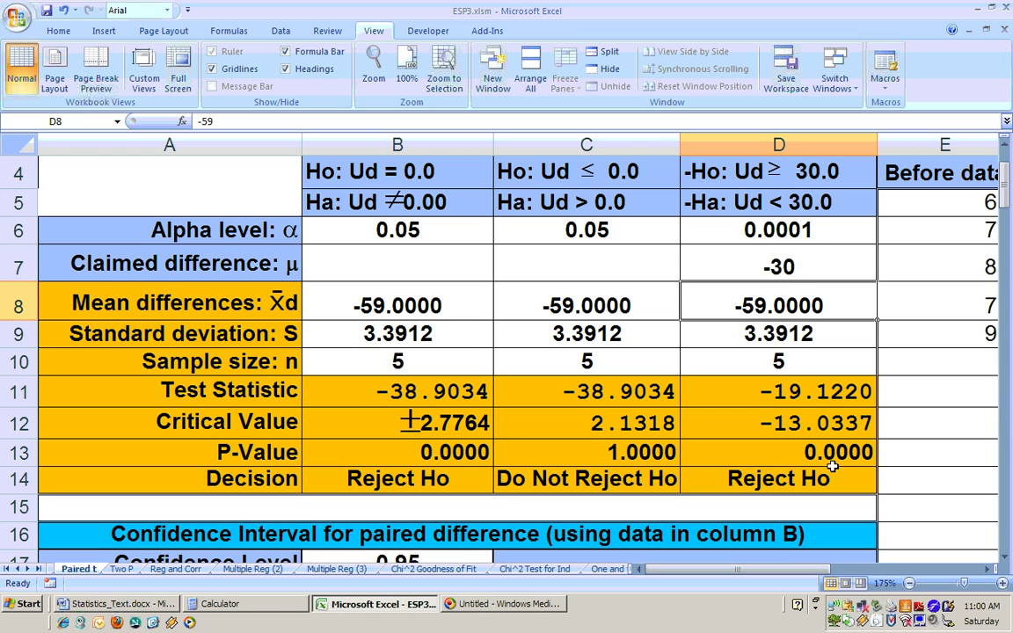
Change the claimed difference of the left-tailed test to -50.
left_click(792, 261)
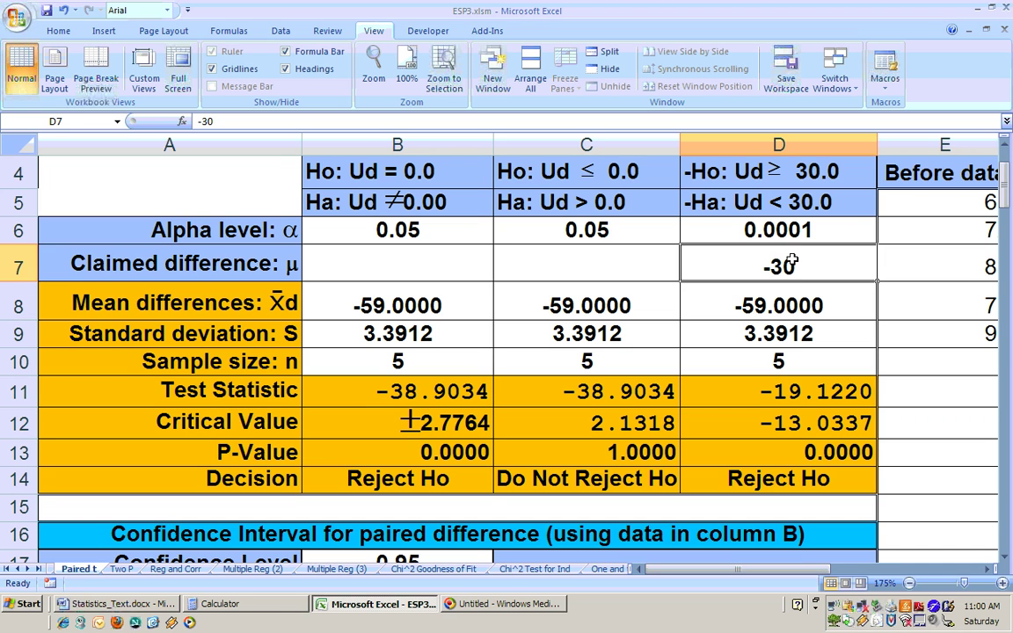
type("-50")
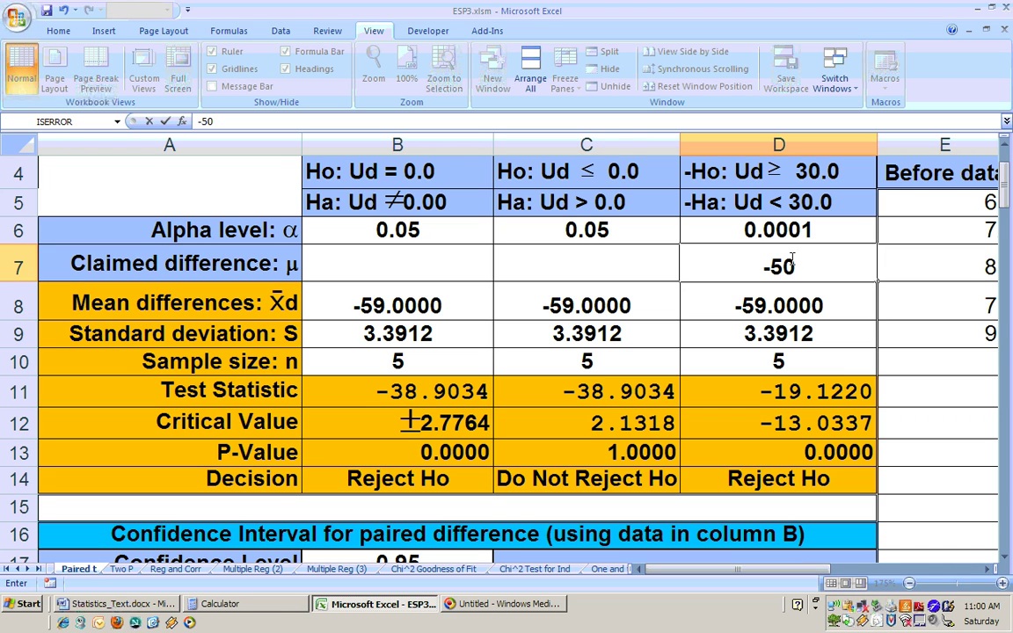
key("Return")
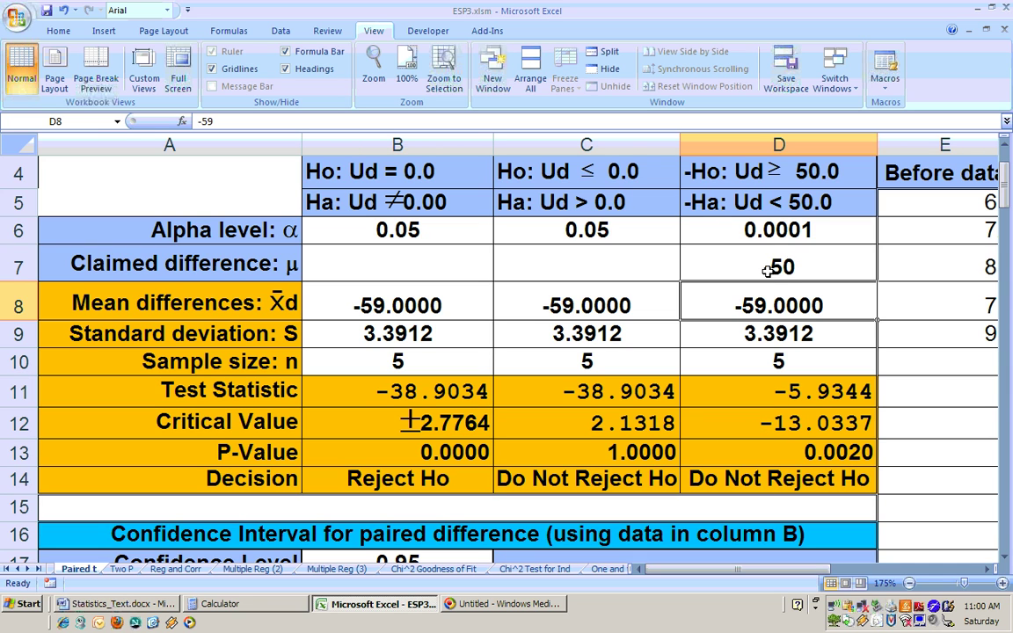
left_click(734, 266)
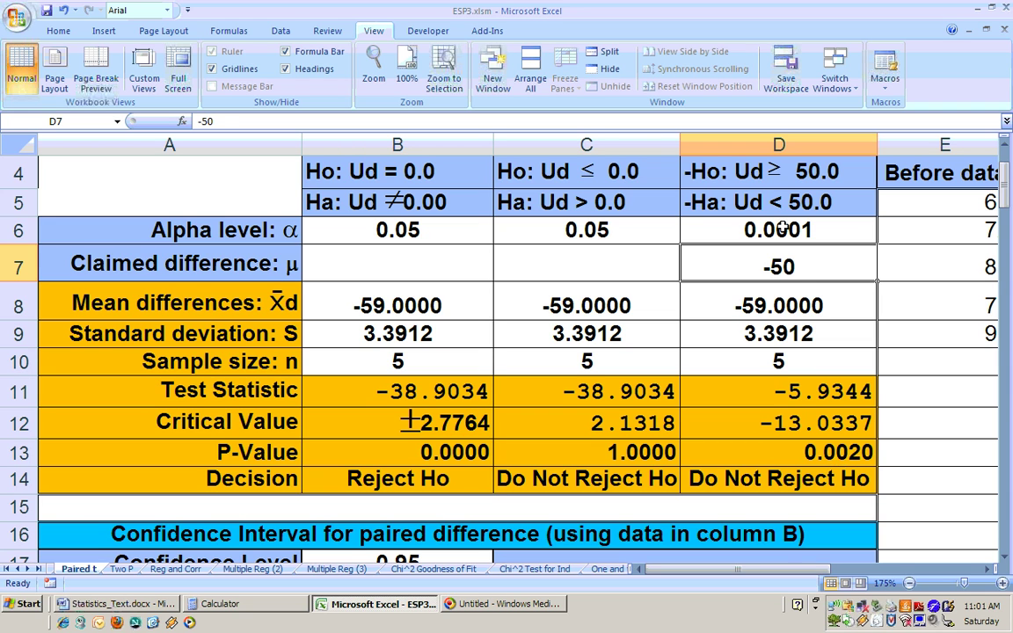
Set the left-tailed test's alpha level to 0.01 and clear its claimed difference.
left_click(723, 228)
type(".01")
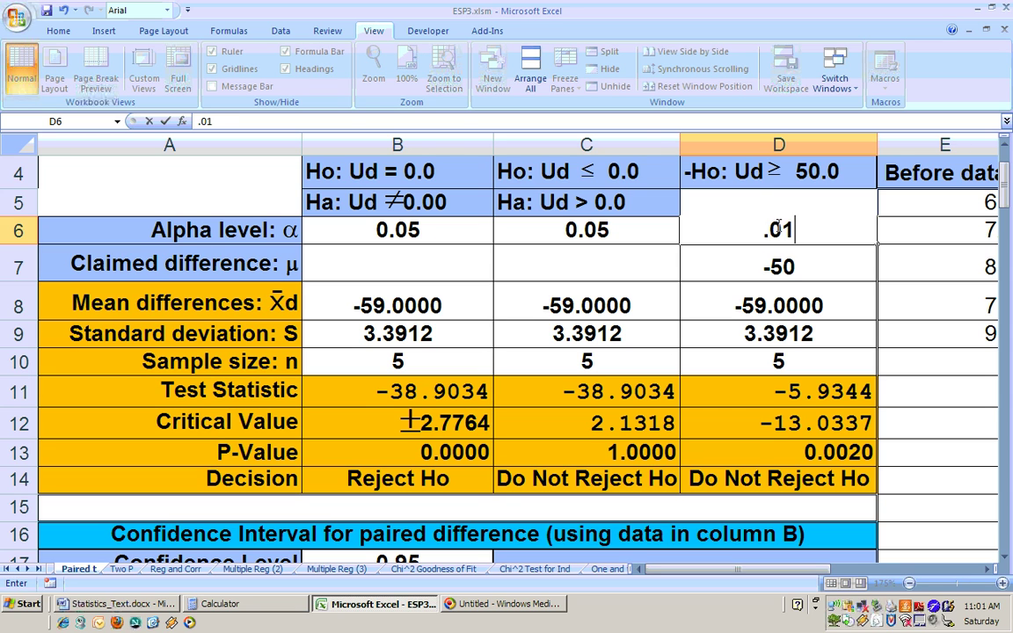
key("Return")
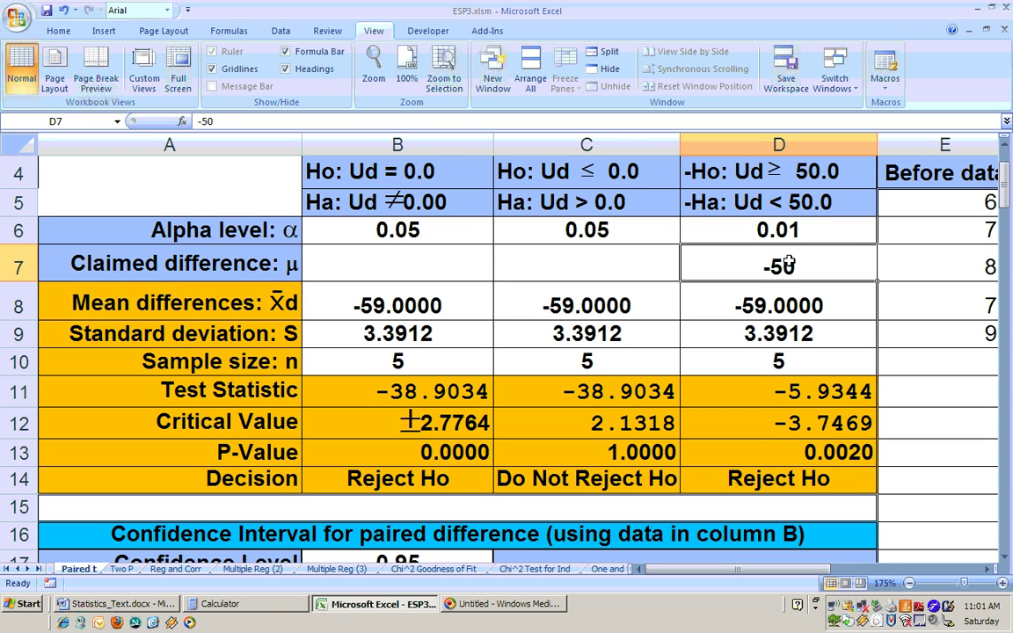
key("Delete")
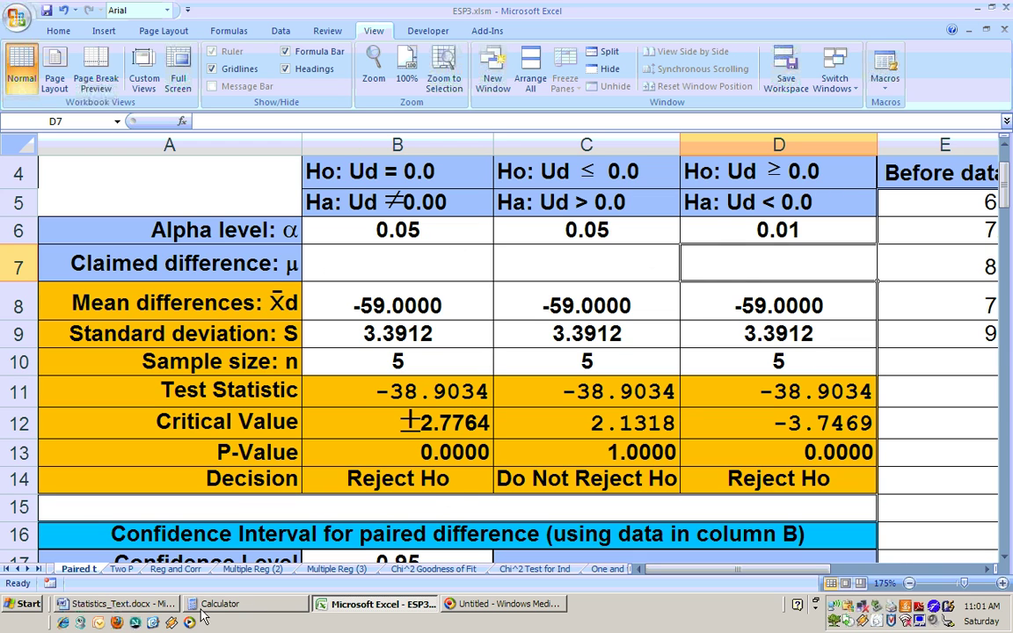
Switch to the Statistics_Text document in Word and read on from Example 1 to the diet program problem in Example 2.
left_click(112, 607)
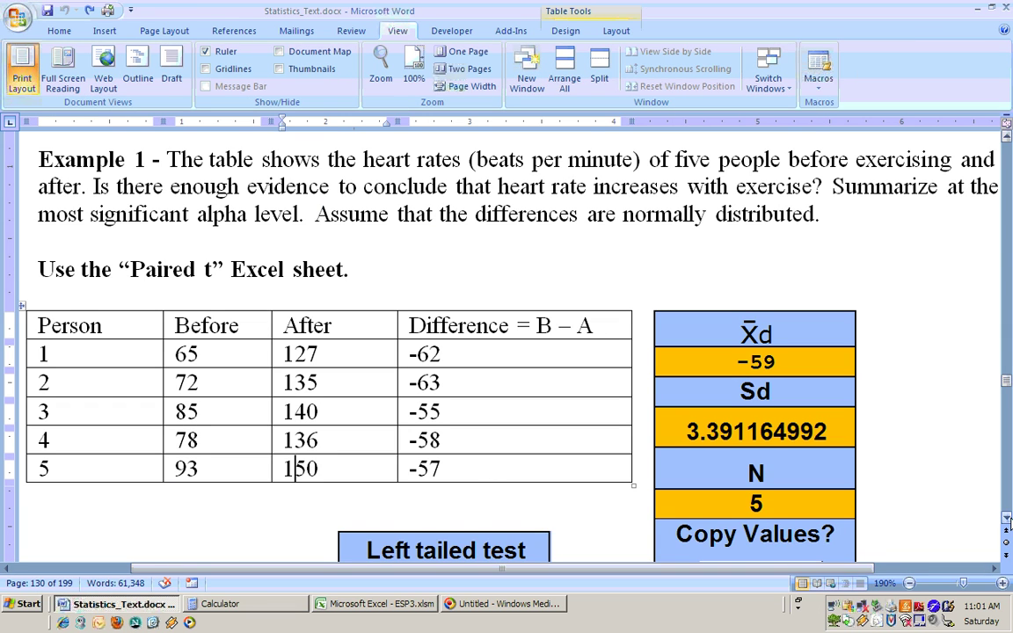
scroll(1009, 521, "down", 5)
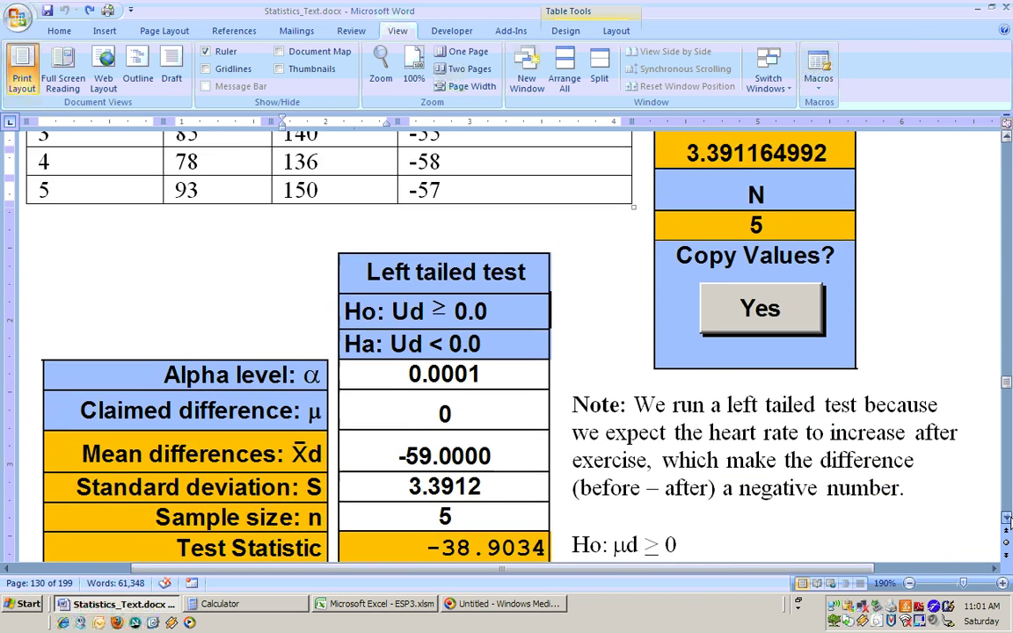
scroll(1008, 521, "down", 8)
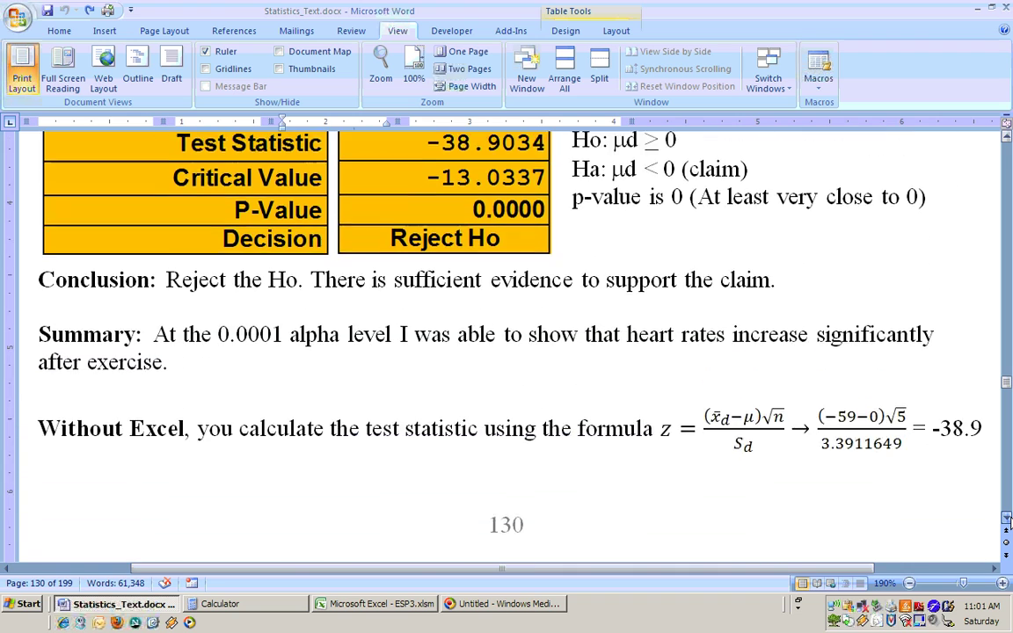
scroll(1008, 521, "down", 7)
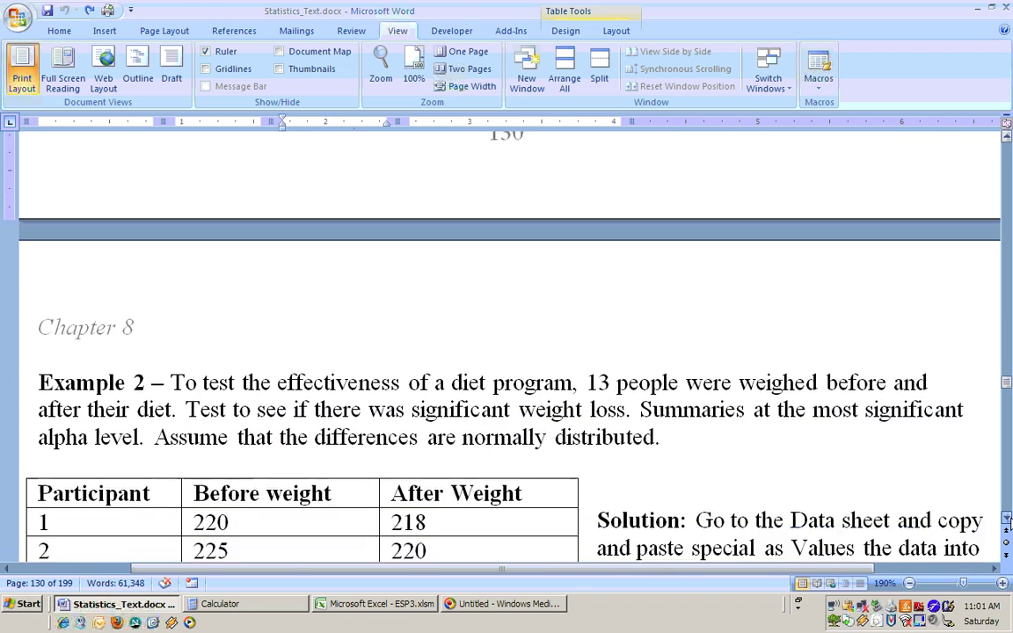
scroll(1008, 520, "down", 4)
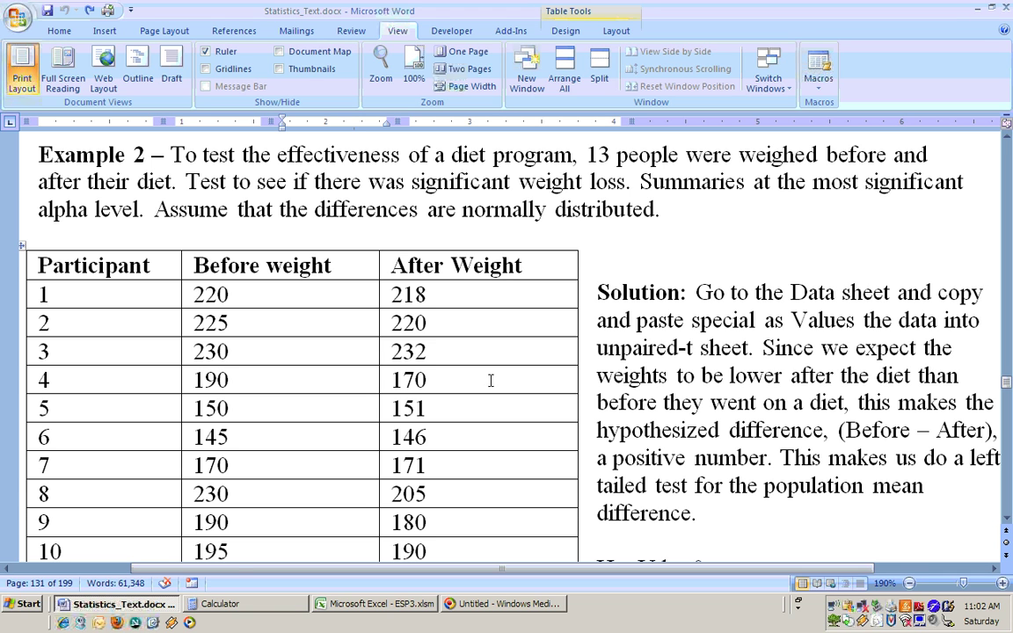
Switch back to Excel and copy the Section 8.3 Example 2 before and after weights, V5:W17, from the Data sheet.
left_click(314, 607)
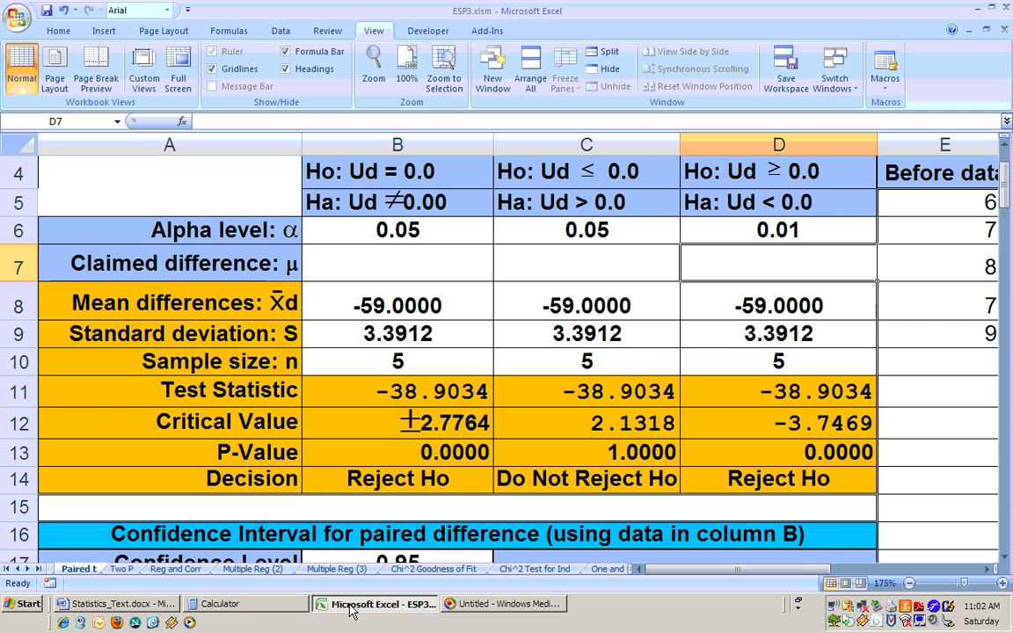
left_click(38, 569)
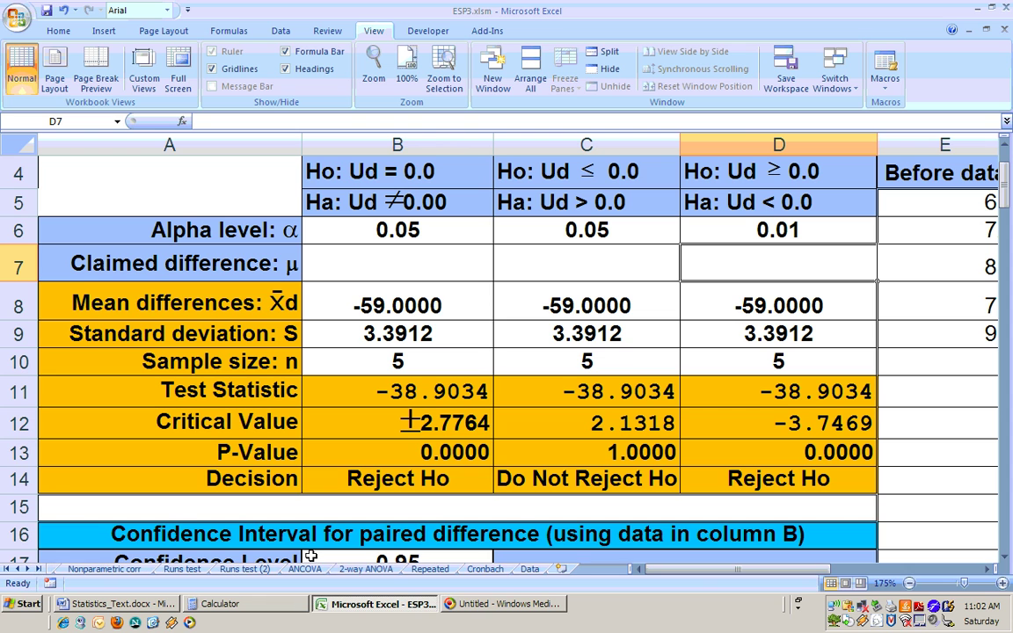
left_click(531, 569)
left_click(532, 246)
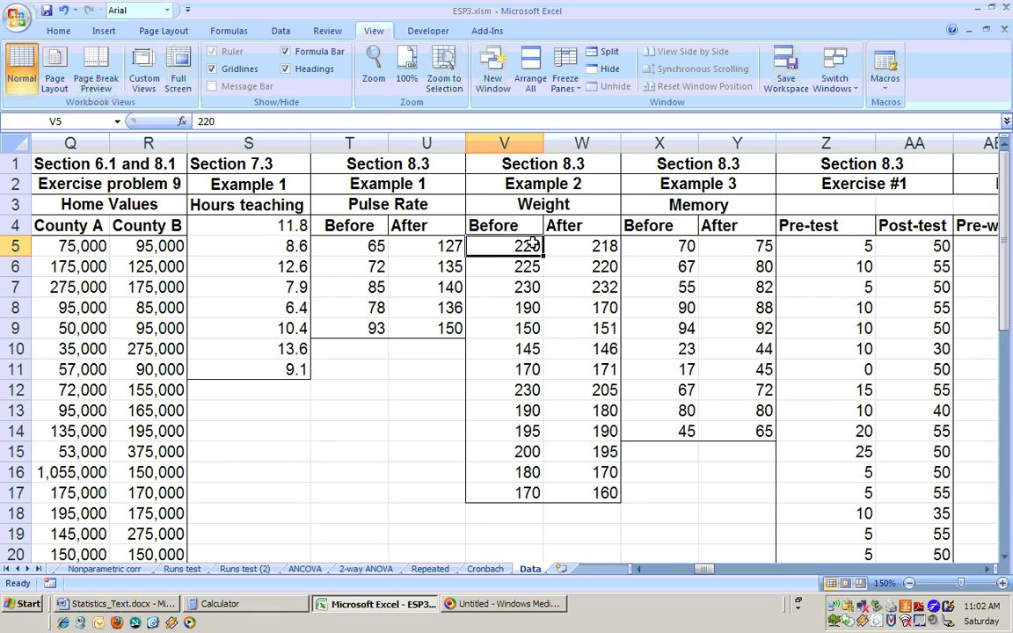
key("shift+Right")
key("shift+Down")
key("shift+Down")
key("shift+Down")
key("ctrl+shift+Down")
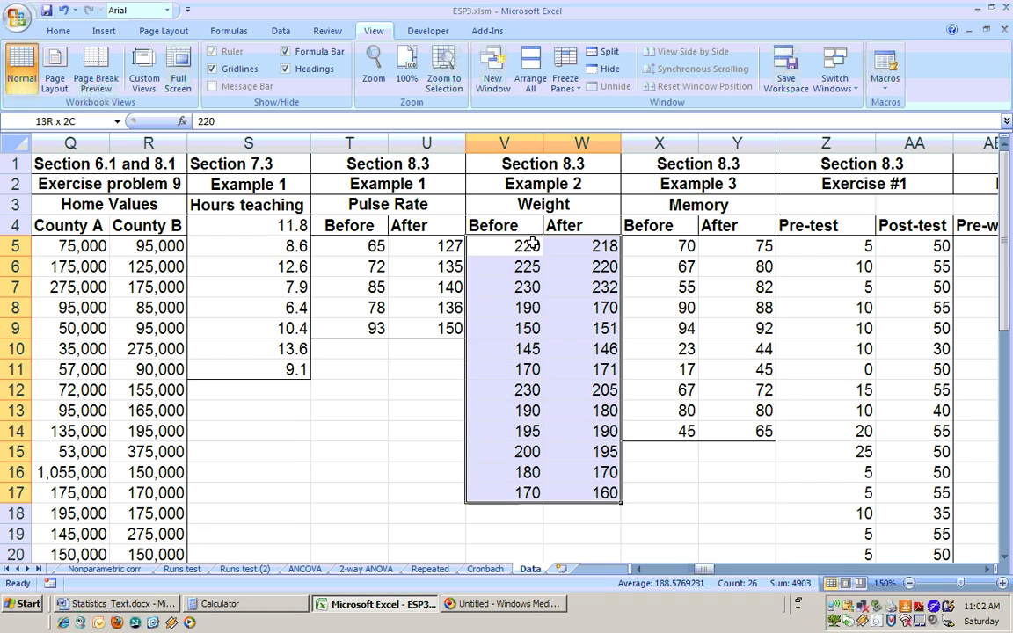
key("ctrl+c")
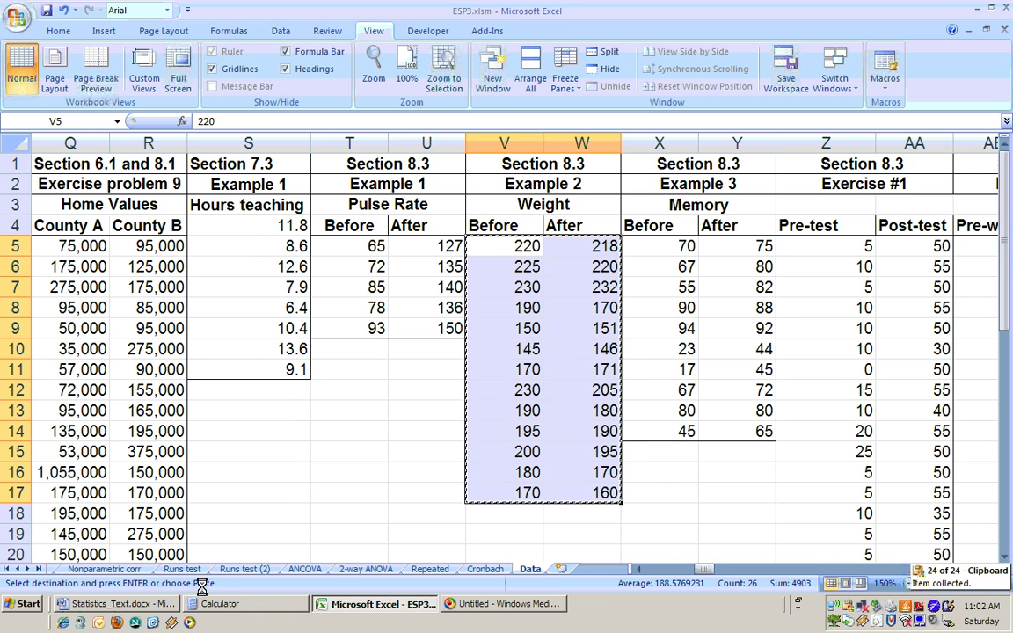
Paste the copied weights as values into the Before and After data columns of the Paired t sheet, starting at E5.
left_click(17, 570)
left_click(16, 570)
left_click(17, 570)
left_click(16, 570)
left_click(16, 570)
left_click(17, 570)
left_click(16, 570)
left_click(17, 570)
left_click(17, 570)
left_click(17, 570)
left_click(16, 571)
left_click(16, 570)
left_click(174, 569)
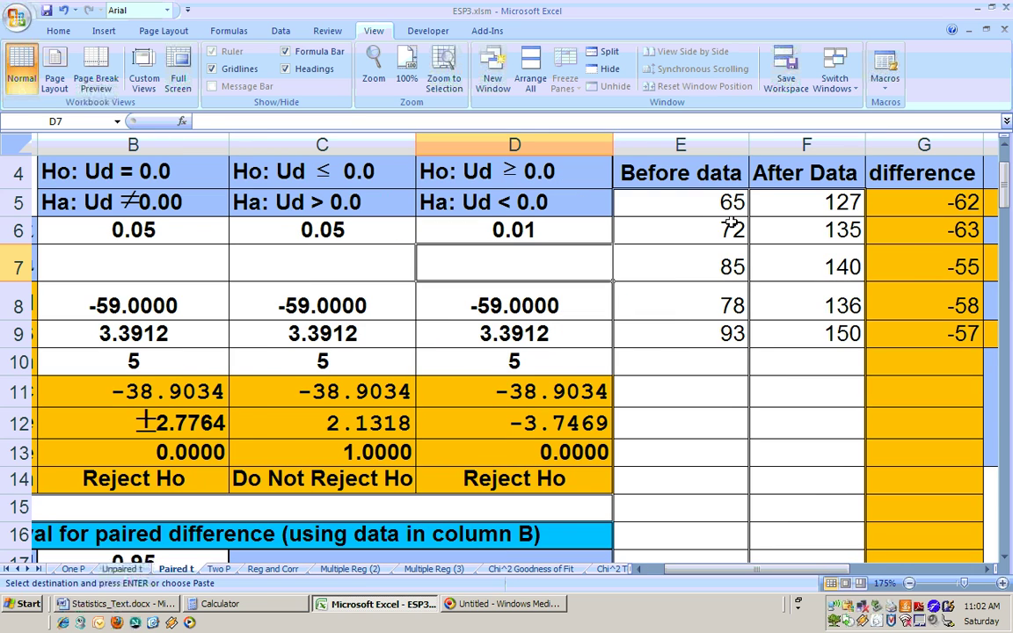
left_click(705, 202)
right_click(717, 207)
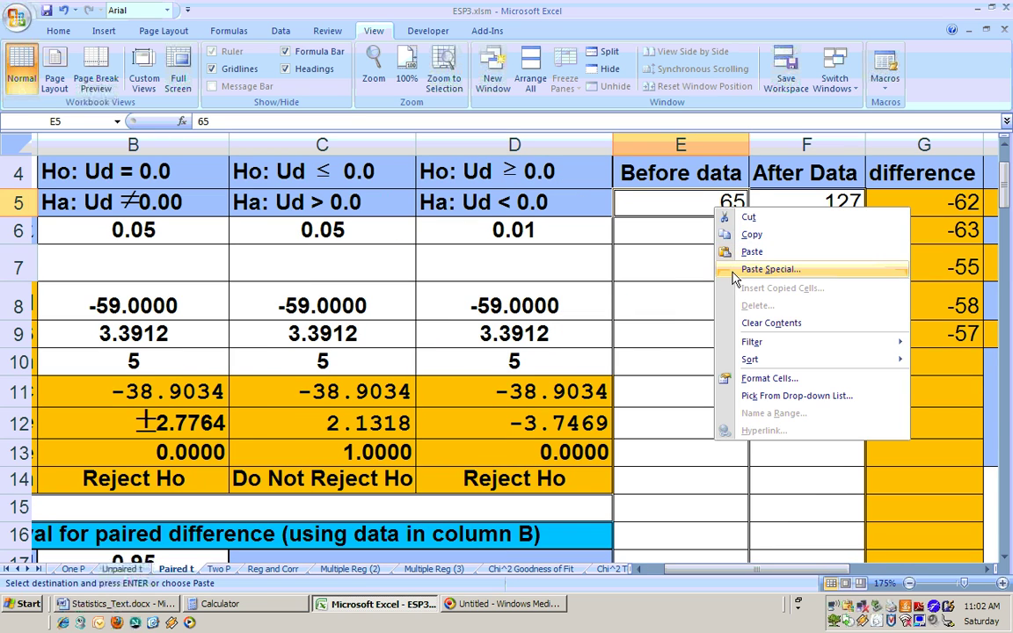
left_click(770, 269)
left_click(609, 212)
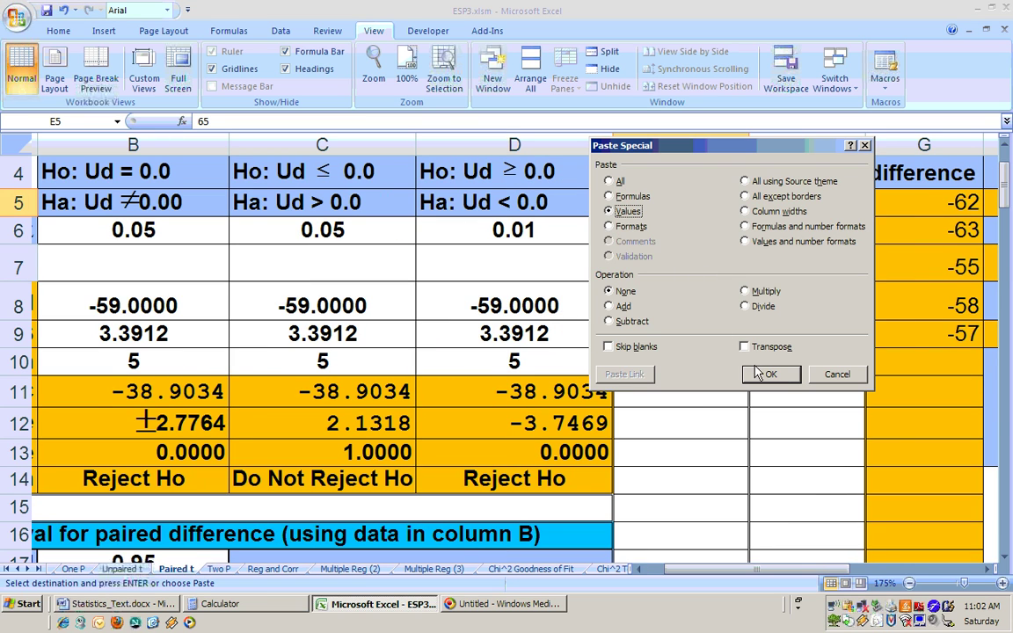
key("Return")
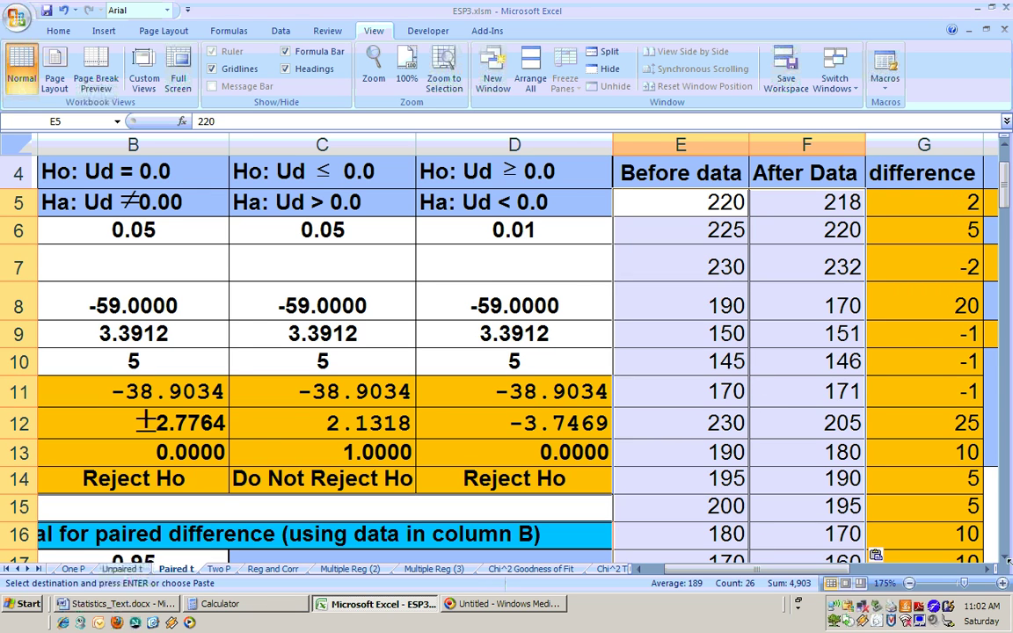
Copy the mean difference, standard deviation and sample size of the weight data into the test columns and review the results.
scroll(890, 519, "right", 1)
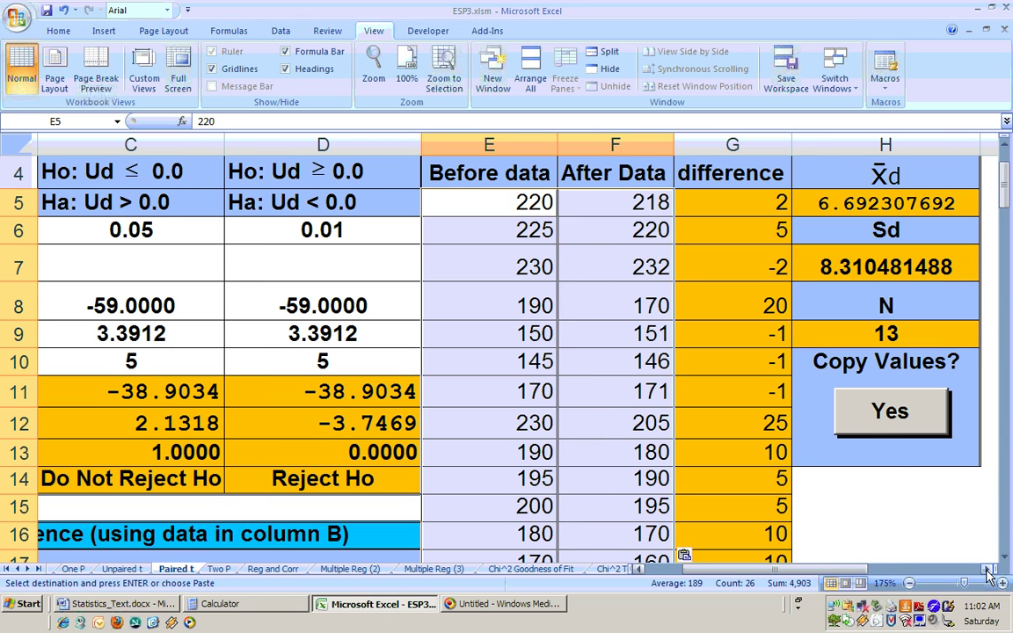
left_click(869, 426)
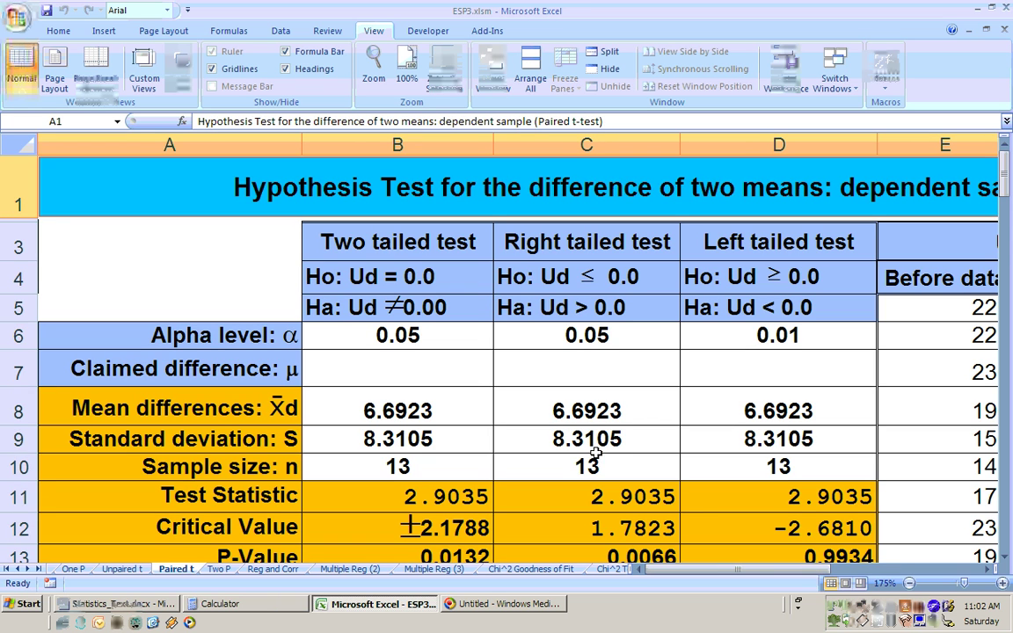
left_click(991, 572)
left_click(991, 572)
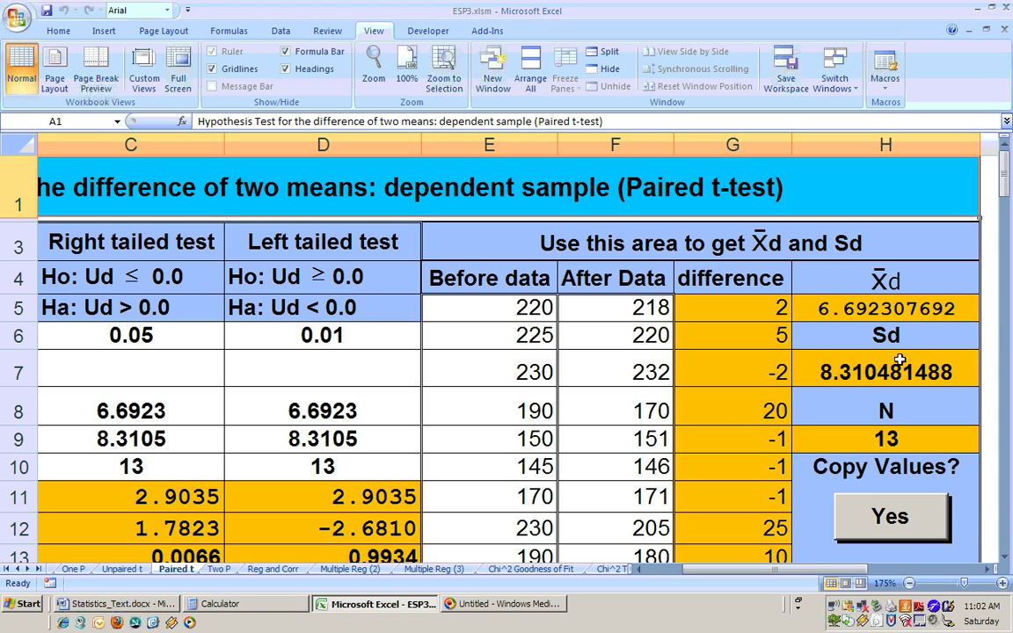
Examine the cells for the mean difference, standard deviation and sample size of the weight data, and the right-tailed test's P-value.
left_click(881, 297)
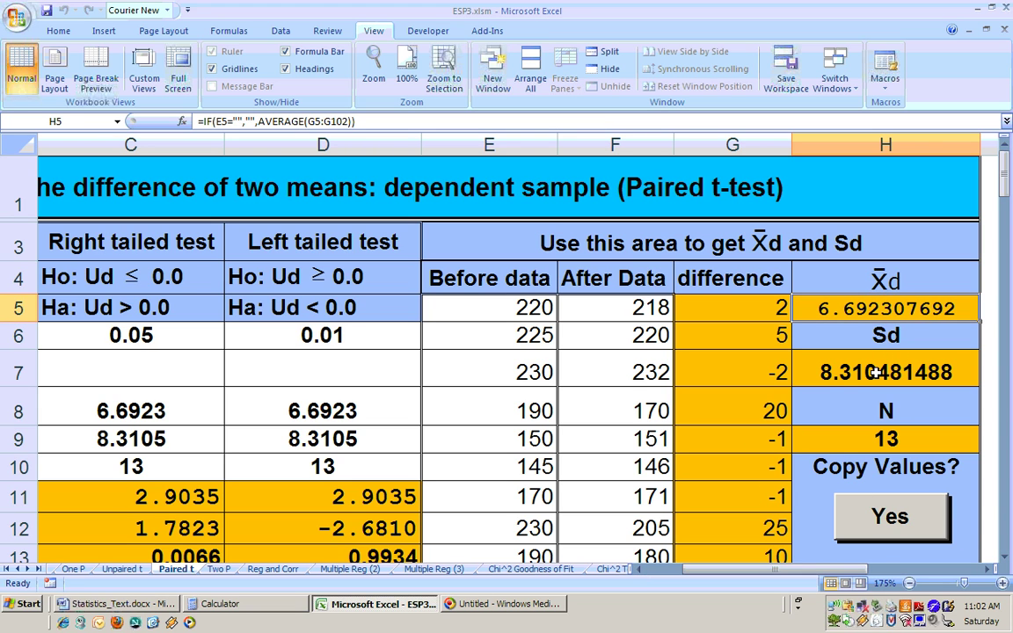
left_click(877, 373)
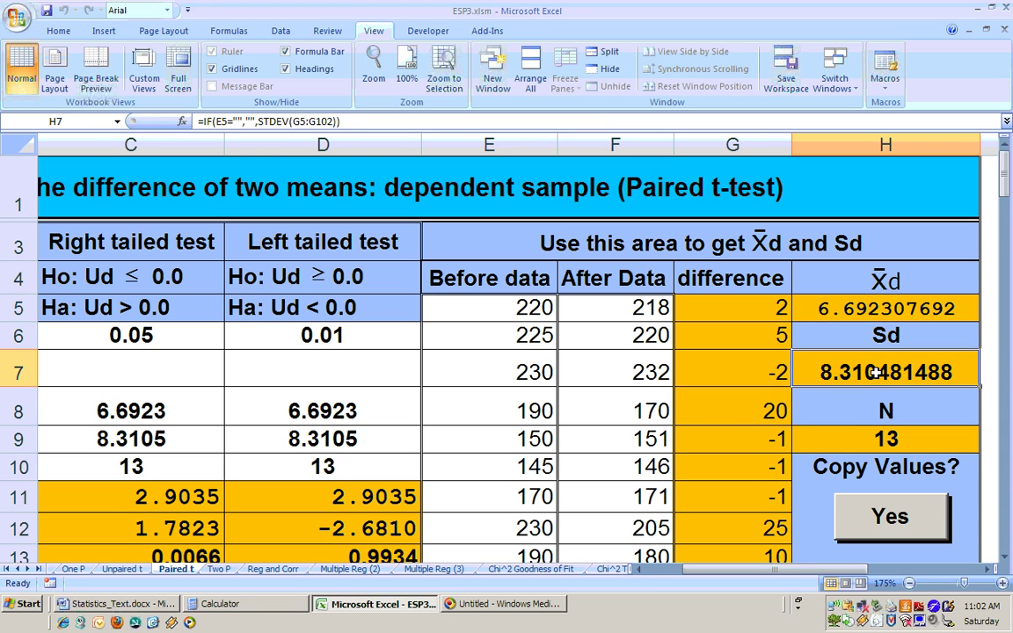
left_click(859, 446)
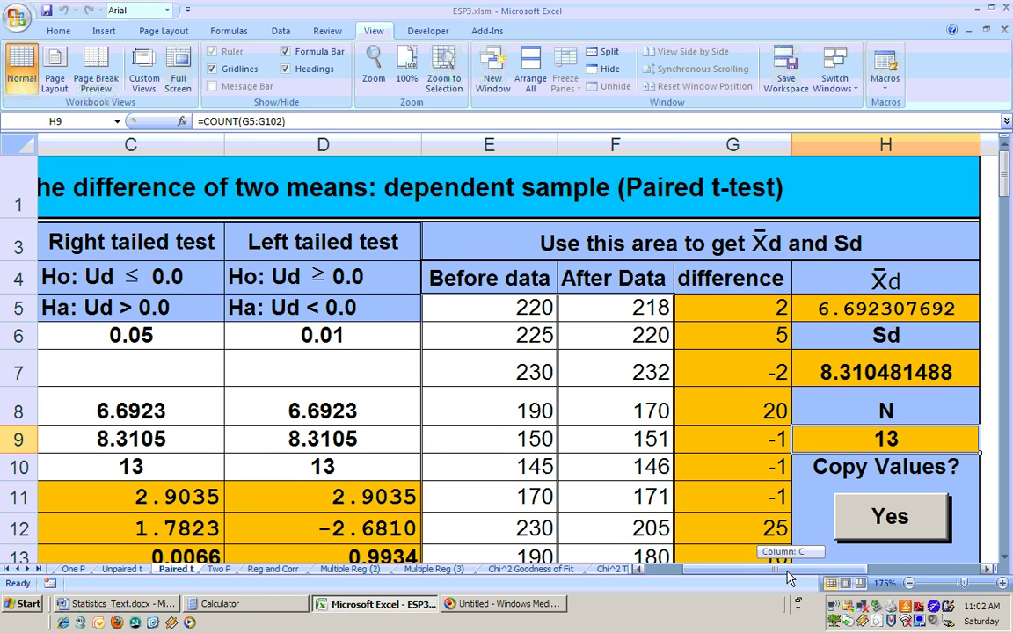
scroll(719, 528, "left", 2)
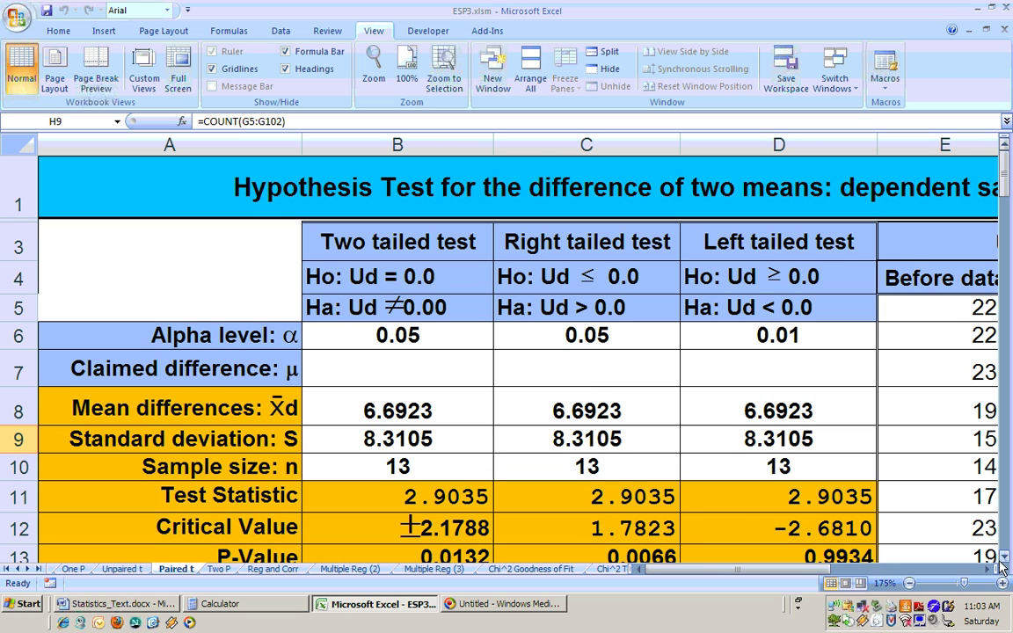
scroll(904, 508, "down", 1)
left_click(633, 490)
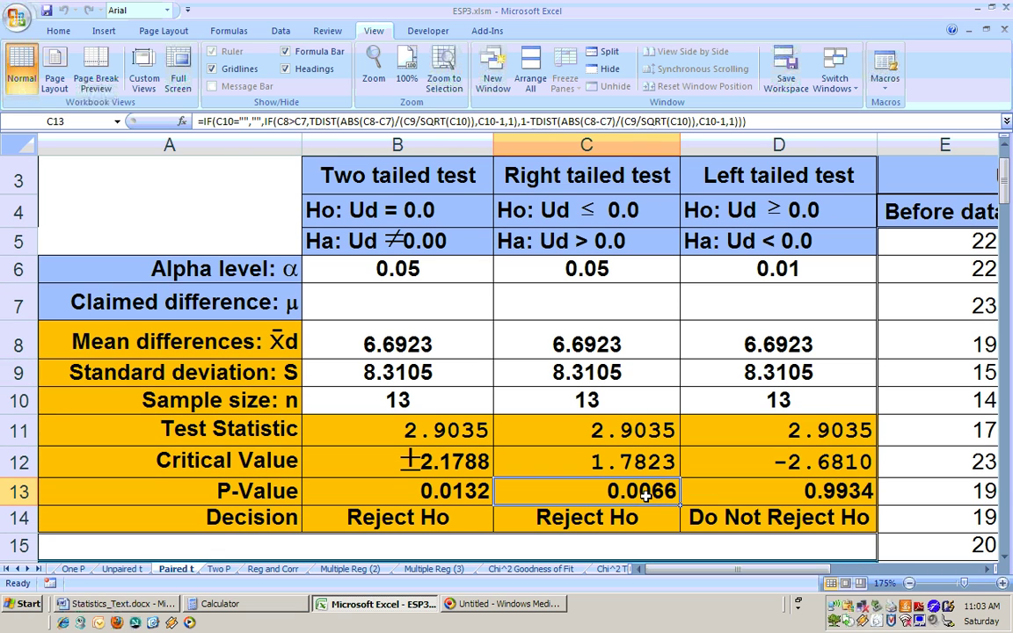
Set the right-tailed test's alpha level in C6 to .01.
left_click(609, 276)
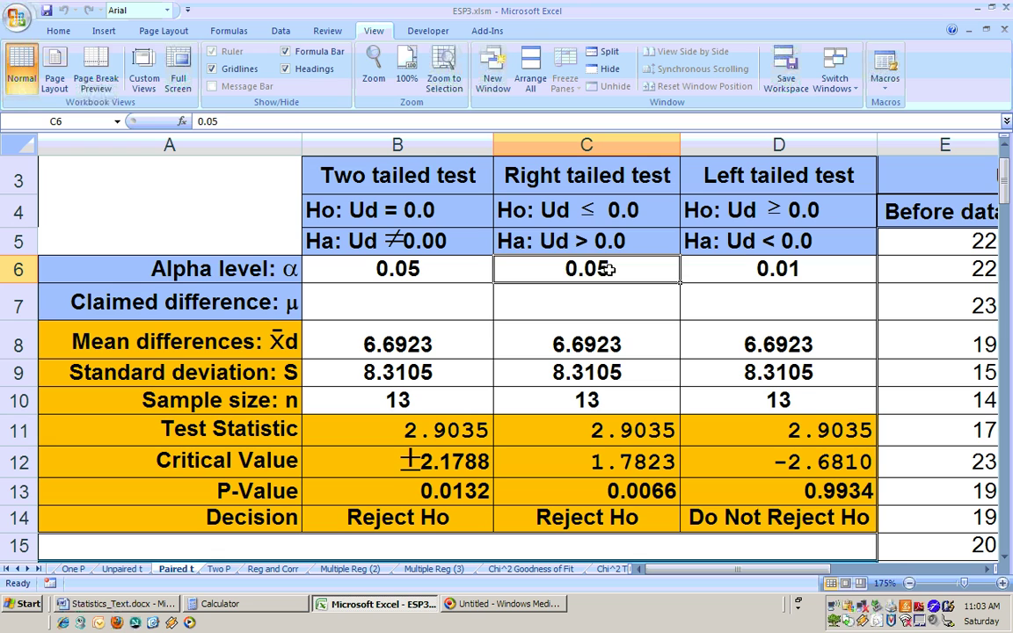
type(".01")
key("Return")
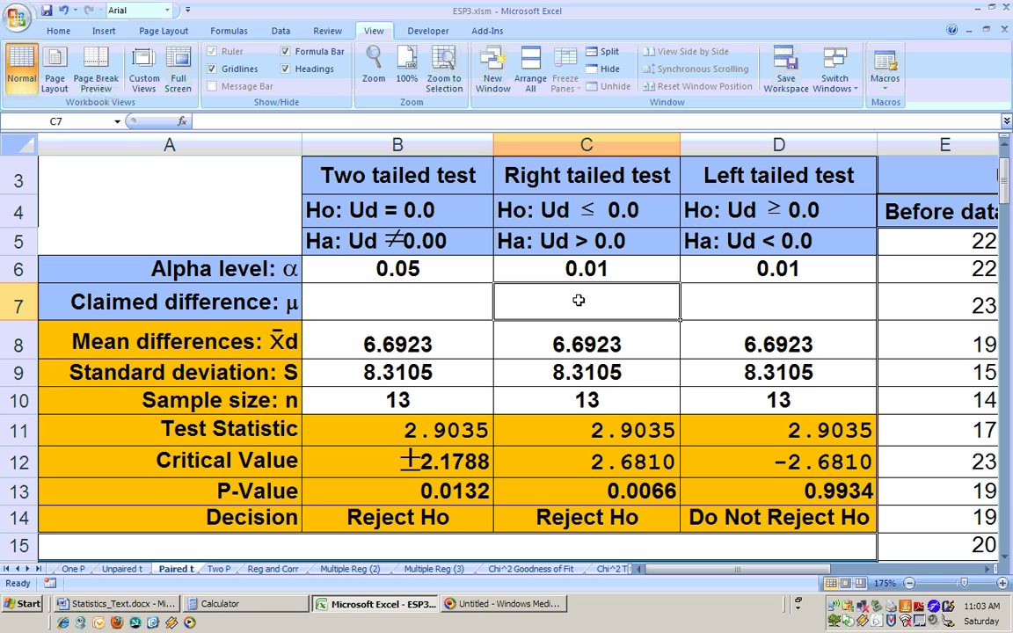
Set the right-tailed test's claimed difference in C7 to 5 and check the P-value in C13.
type("5")
key("Return")
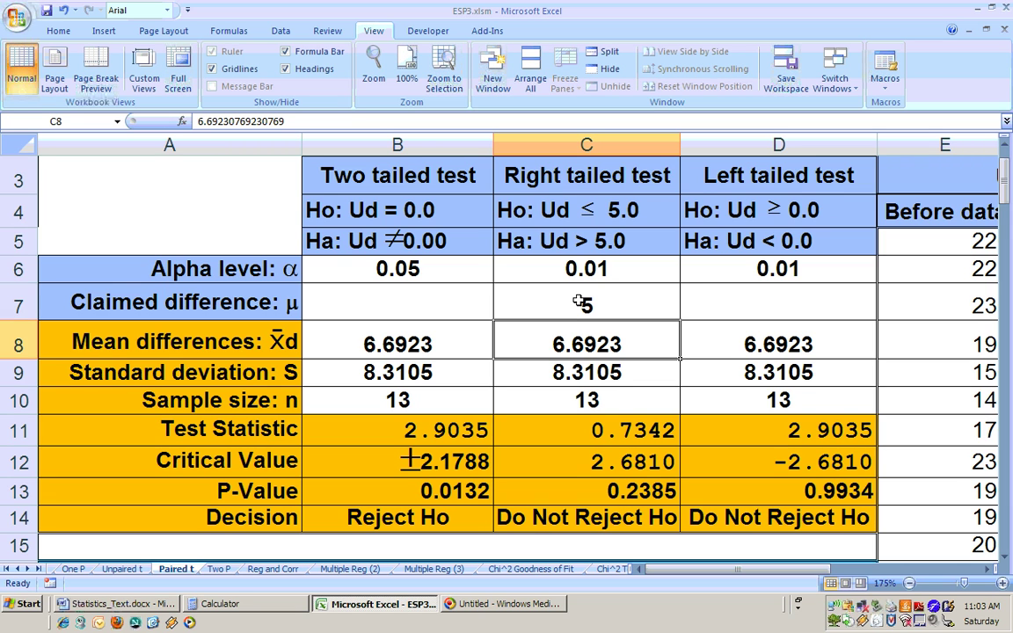
left_click(650, 494)
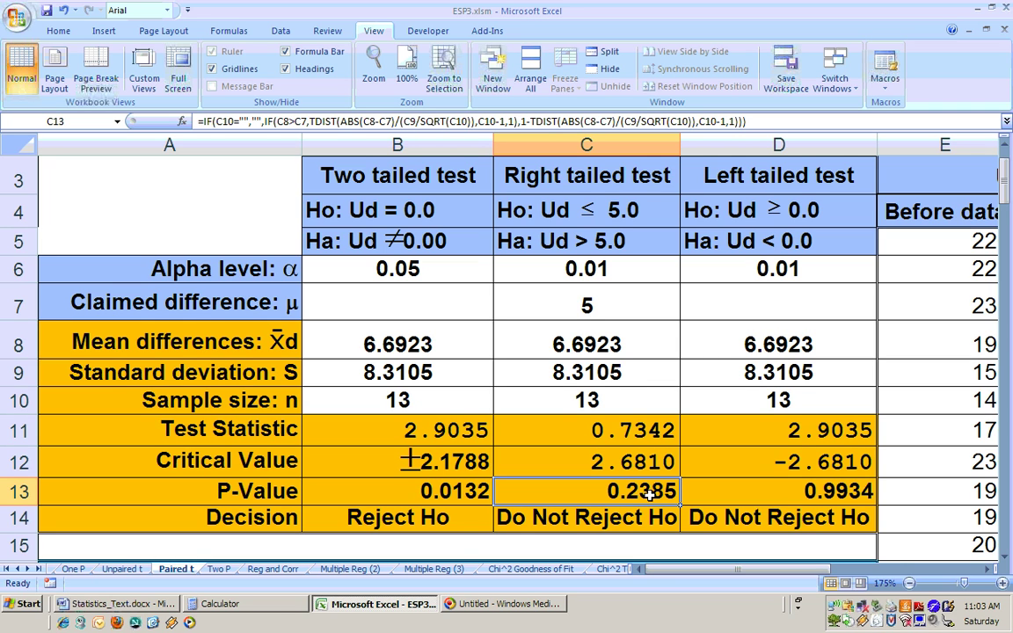
Clear the claimed difference of the right-tailed test in C7.
left_click(608, 307)
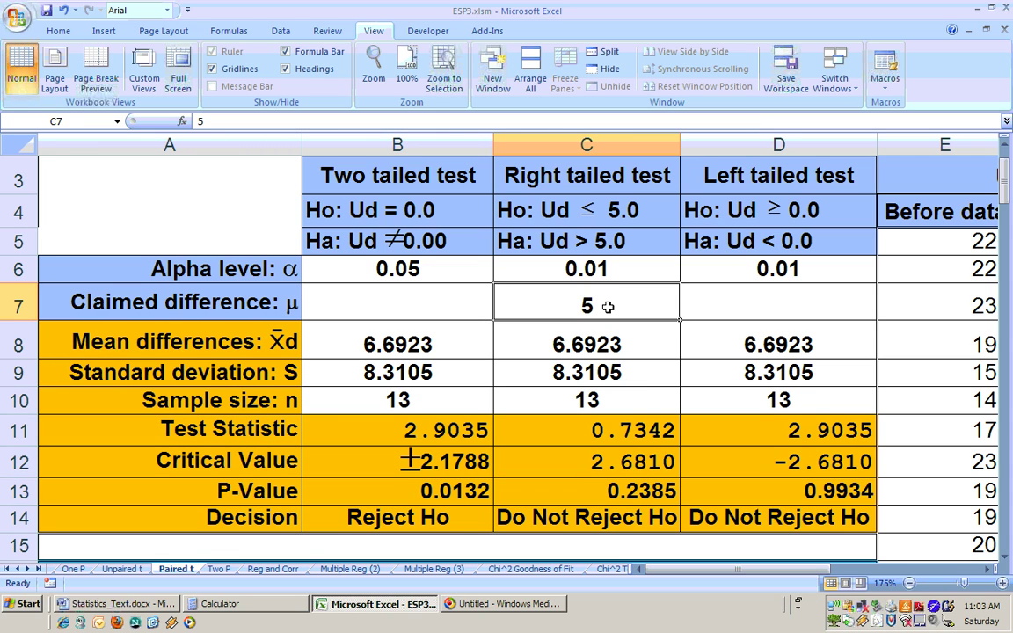
key("Delete")
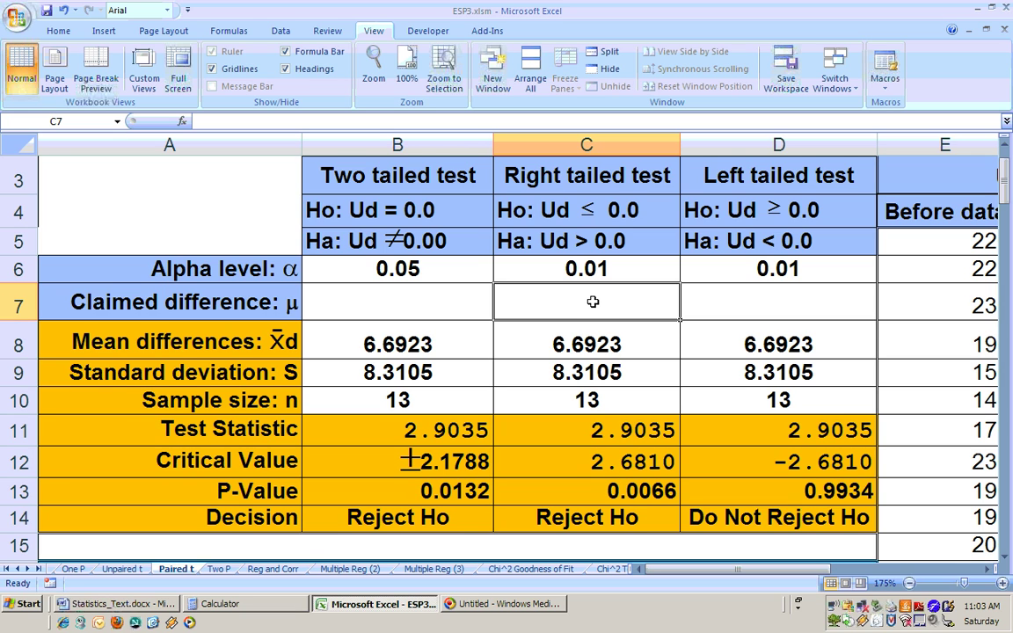
left_click(588, 343)
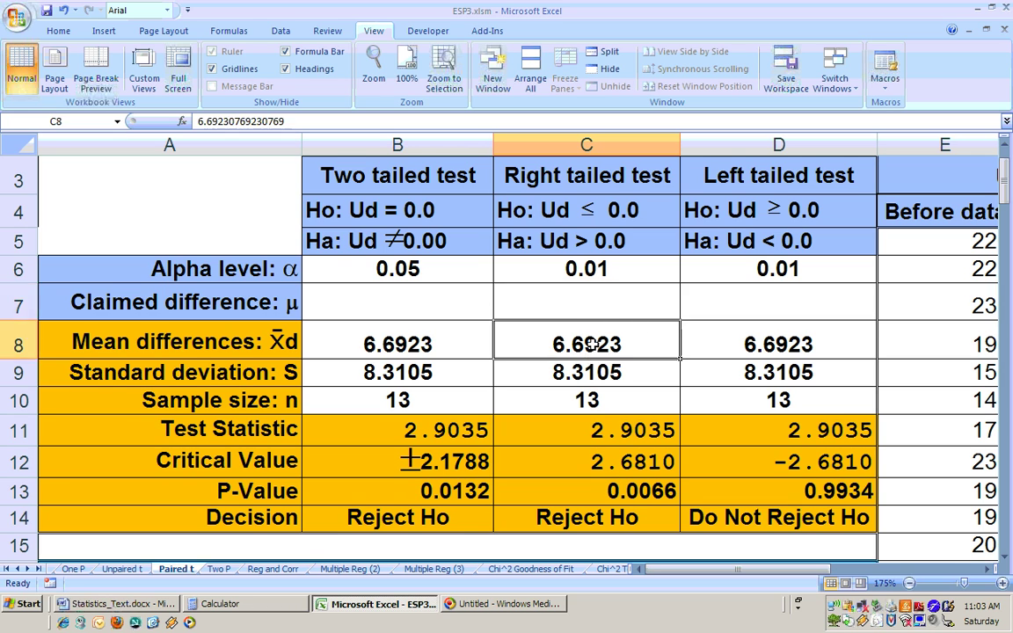